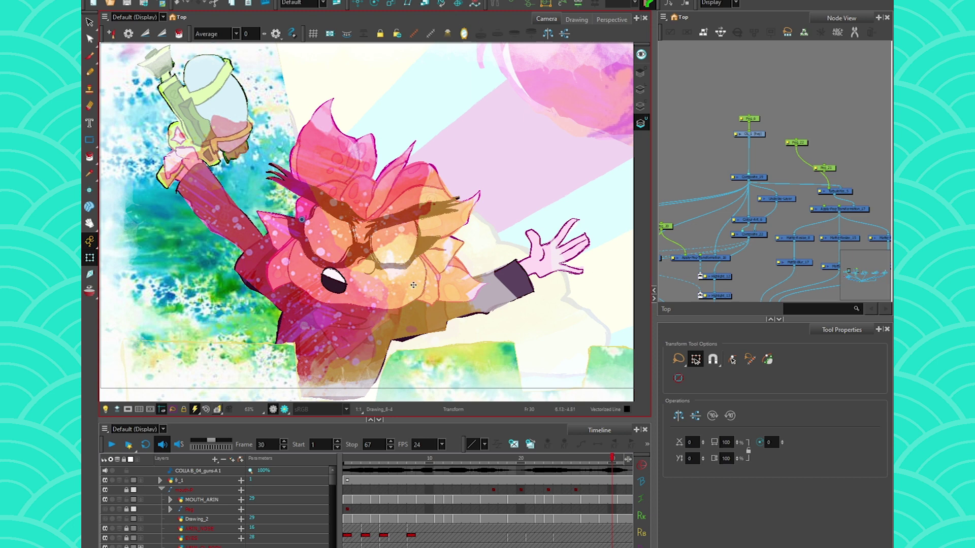
{"action": "scroll", "coordinate": [413, 284], "scroll_direction": "down", "scroll_amount": 2}
{"action": "scroll", "coordinate": [320, 229], "scroll_direction": "down", "scroll_amount": 1}
{"action": "scroll", "coordinate": [229, 181], "scroll_direction": "down", "scroll_amount": 3}
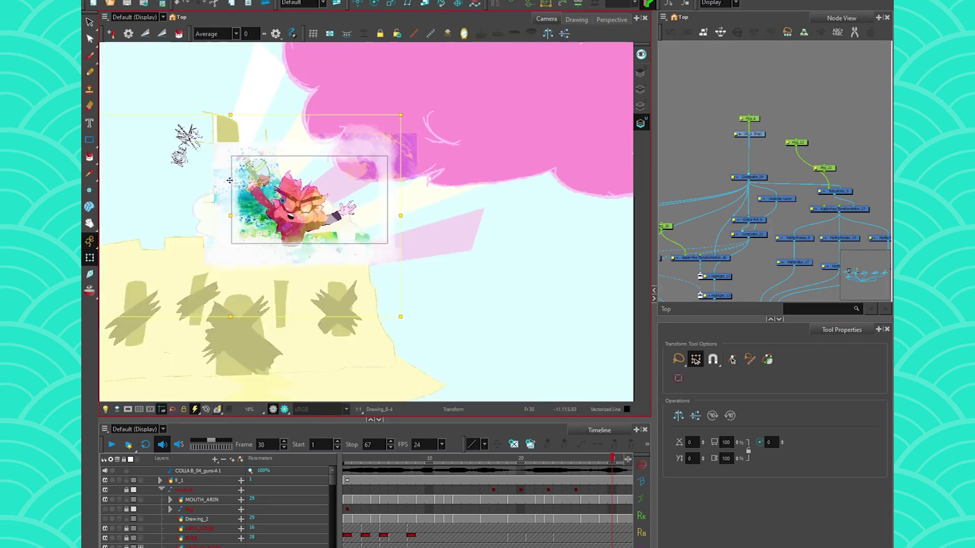
{"action": "scroll", "coordinate": [228, 181], "scroll_direction": "up", "scroll_amount": 3}
{"action": "scroll", "coordinate": [388, 294], "scroll_direction": "up", "scroll_amount": 3}
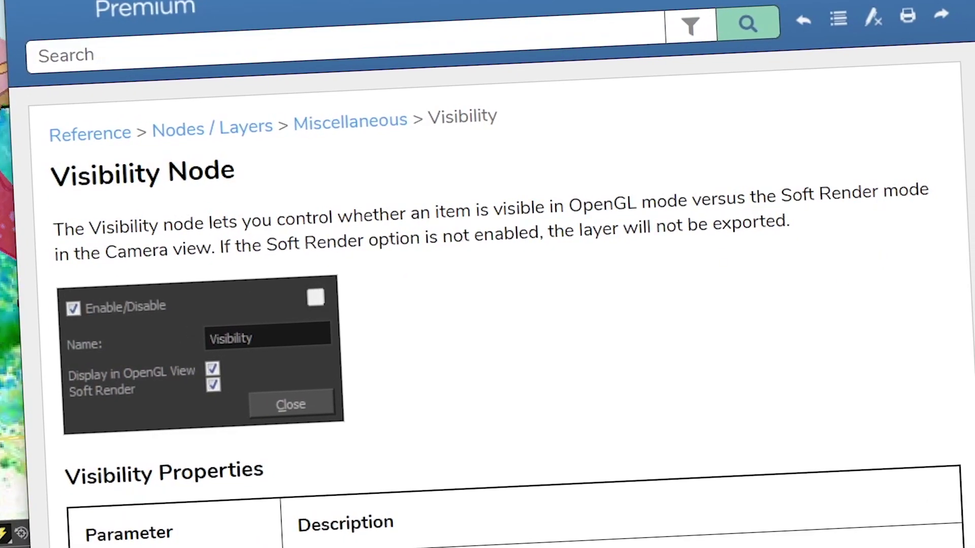
- Create Visibility_13 near Cutter_12, test it on the cable below, then pull it off
{"action": "left_click_drag", "start_coordinate": [52, 179], "coordinate": [238, 181]}
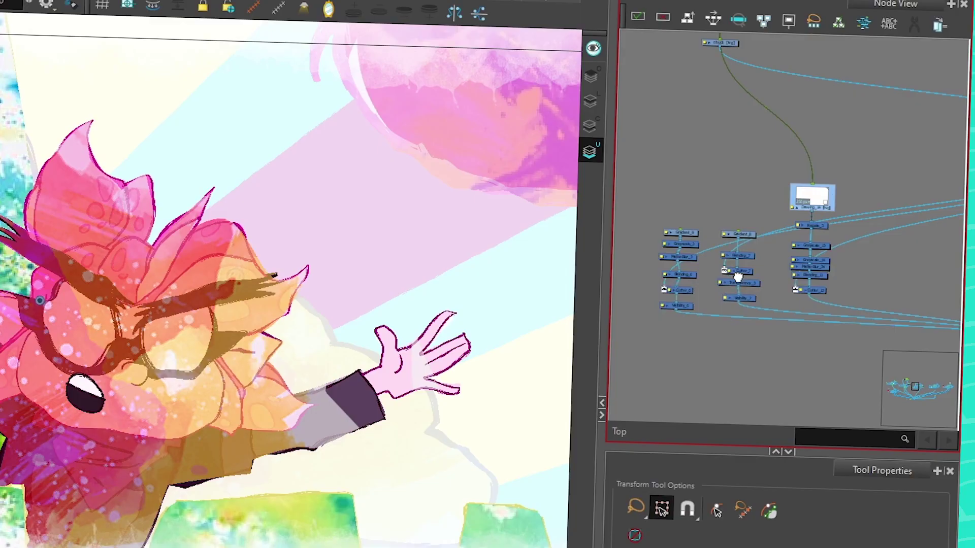
{"action": "scroll", "coordinate": [709, 292], "scroll_direction": "up", "scroll_amount": 2}
{"action": "scroll", "coordinate": [723, 290], "scroll_direction": "up", "scroll_amount": 2}
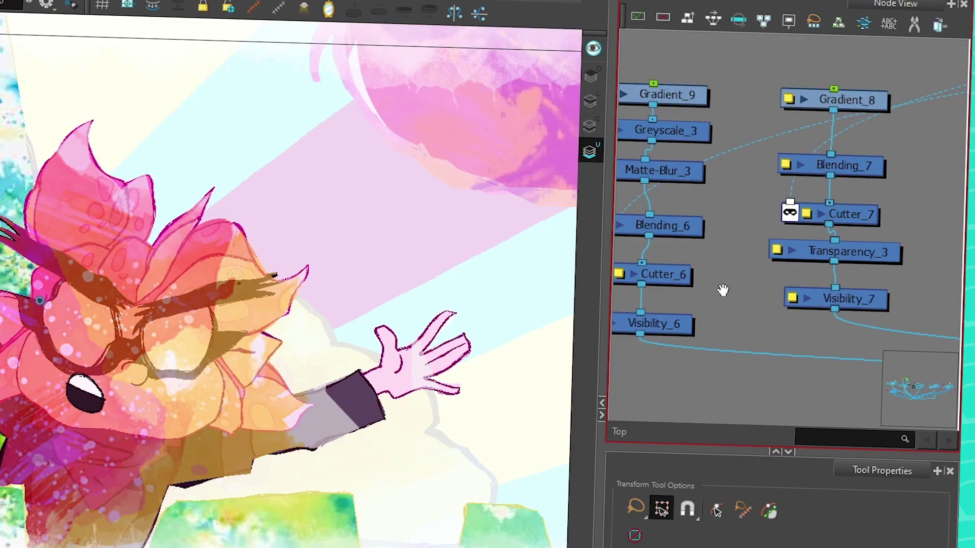
{"action": "scroll", "coordinate": [749, 284], "scroll_direction": "up", "scroll_amount": 2}
{"action": "scroll", "coordinate": [754, 278], "scroll_direction": "down", "scroll_amount": 2}
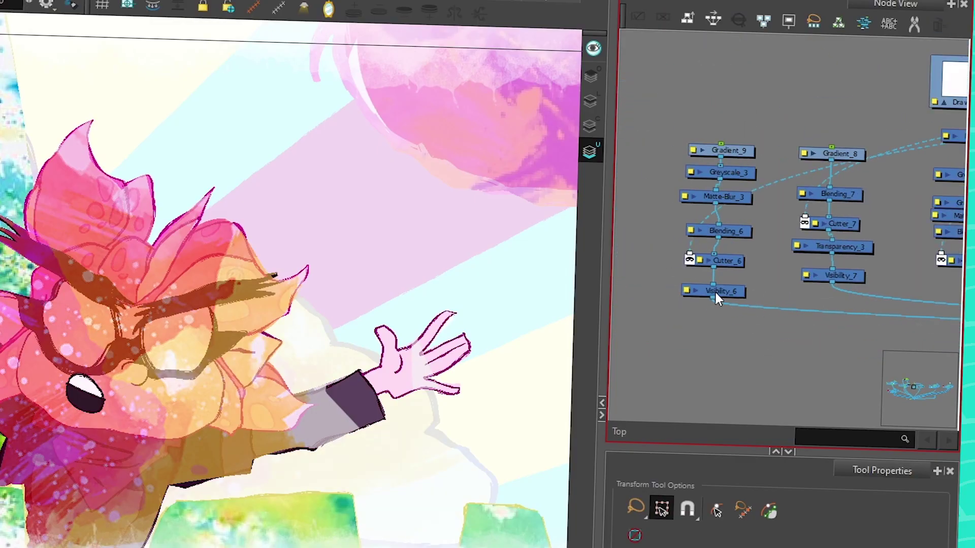
{"action": "scroll", "coordinate": [716, 290], "scroll_direction": "up", "scroll_amount": 3}
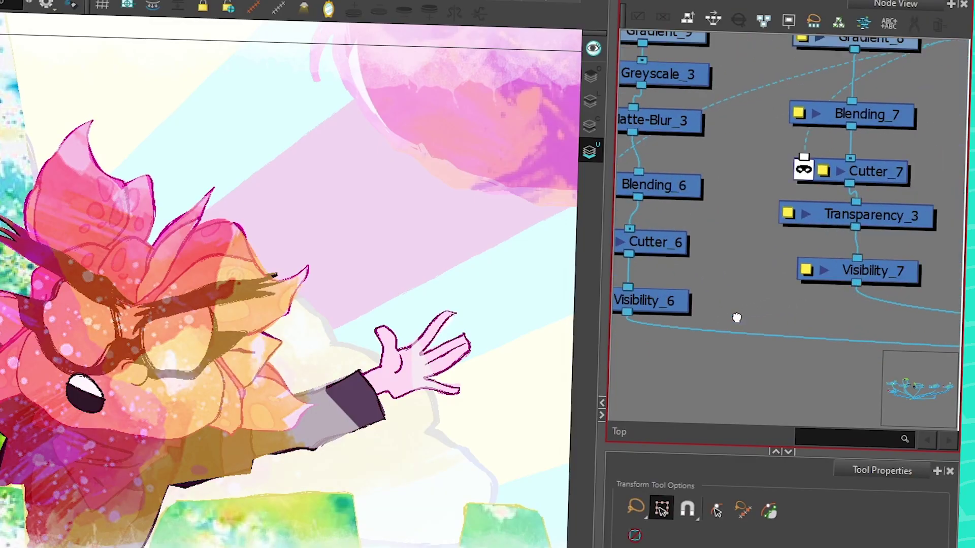
{"action": "left_click_drag", "start_coordinate": [945, 297], "coordinate": [809, 277]}
{"action": "scroll", "coordinate": [810, 276], "scroll_direction": "down", "scroll_amount": 2}
{"action": "scroll", "coordinate": [843, 288], "scroll_direction": "up", "scroll_amount": 2}
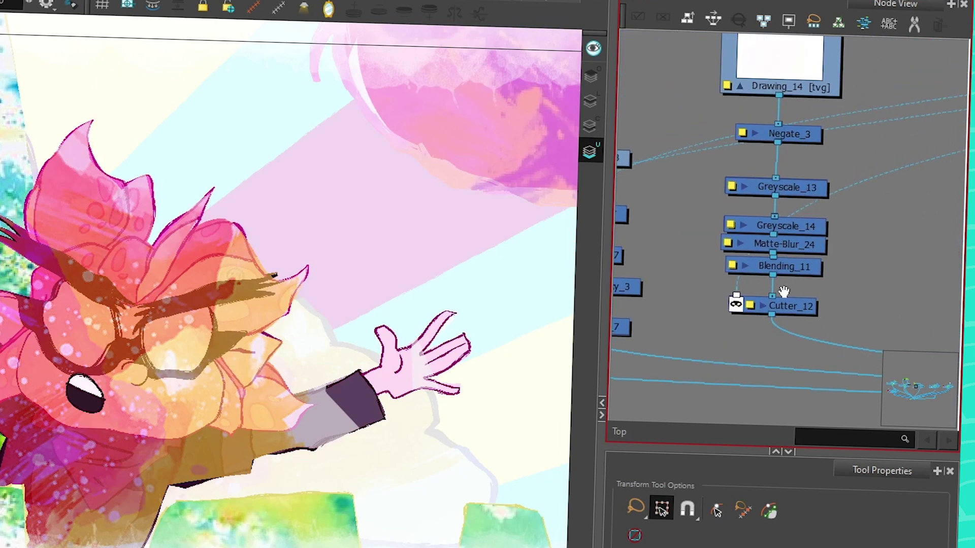
{"action": "scroll", "coordinate": [800, 152], "scroll_direction": "down", "scroll_amount": 2}
{"action": "scroll", "coordinate": [771, 218], "scroll_direction": "down", "scroll_amount": 1}
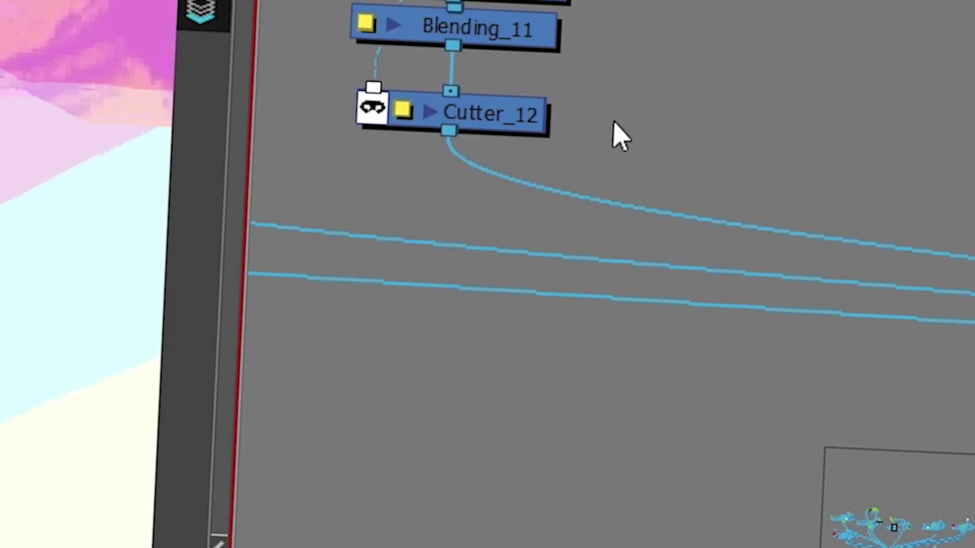
{"action": "key", "text": "Tab"}
{"action": "type", "text": "Vi"}
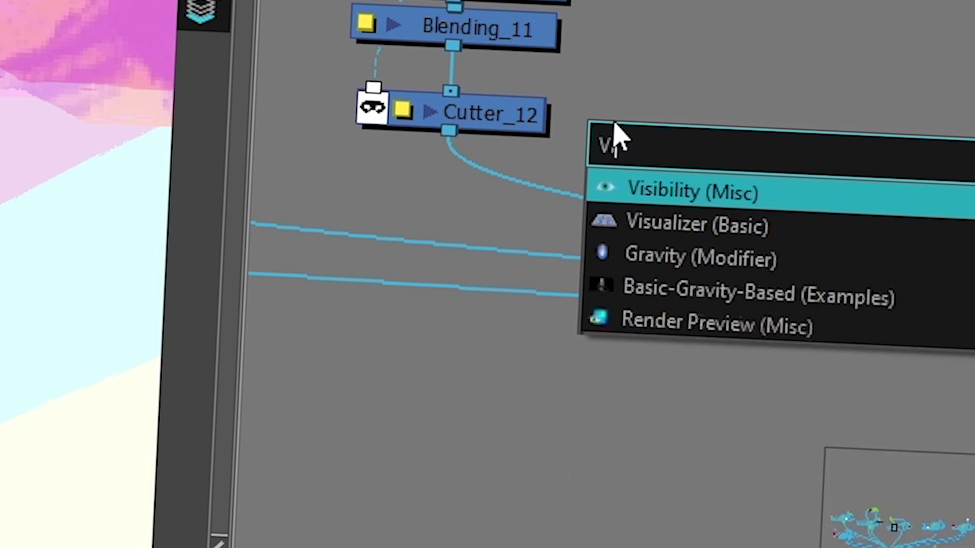
{"action": "type", "text": "si"}
{"action": "key", "text": "Return"}
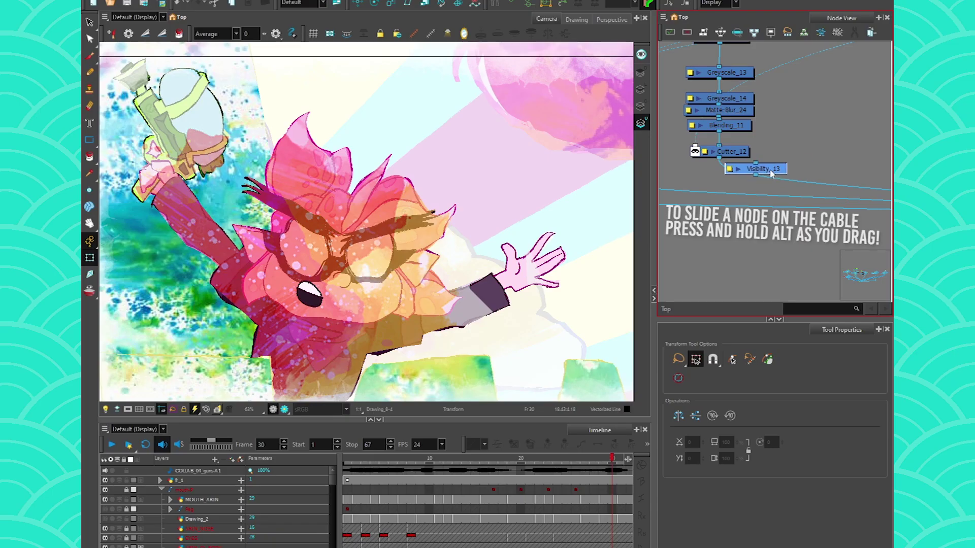
{"action": "left_click_drag", "start_coordinate": [770, 173], "coordinate": [745, 181]}
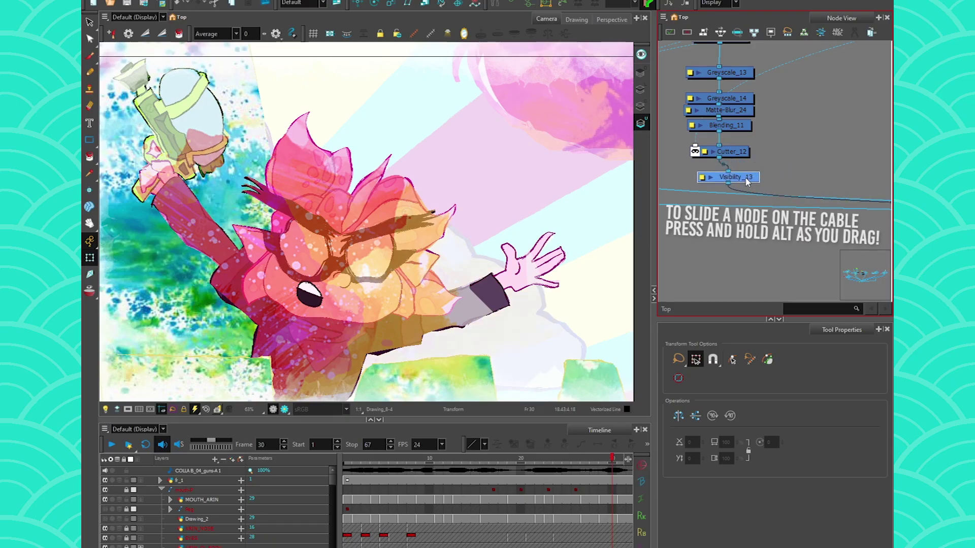
{"action": "left_click_drag", "start_coordinate": [744, 182], "coordinate": [830, 143]}
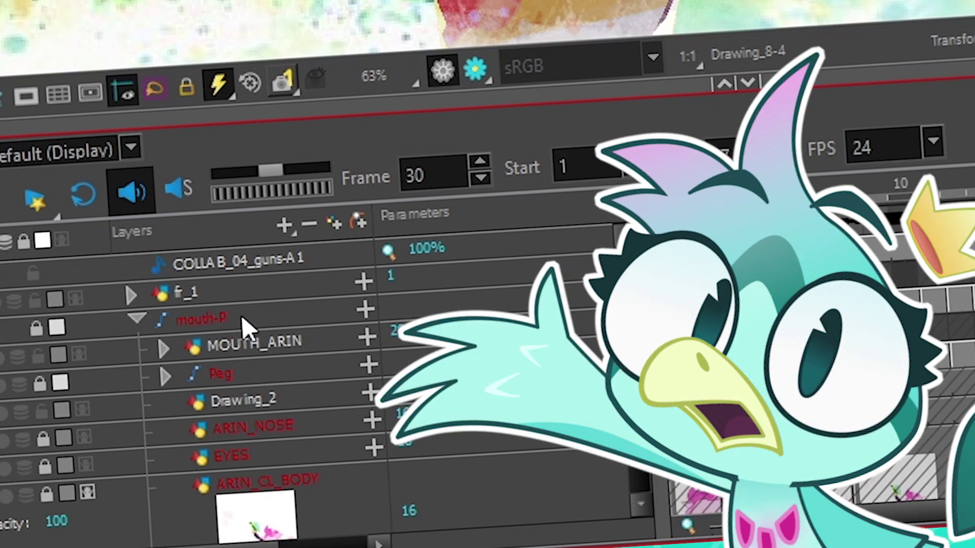
- Unlock all layers from the mouth-P layer's Lock menu
{"action": "left_click", "coordinate": [246, 327]}
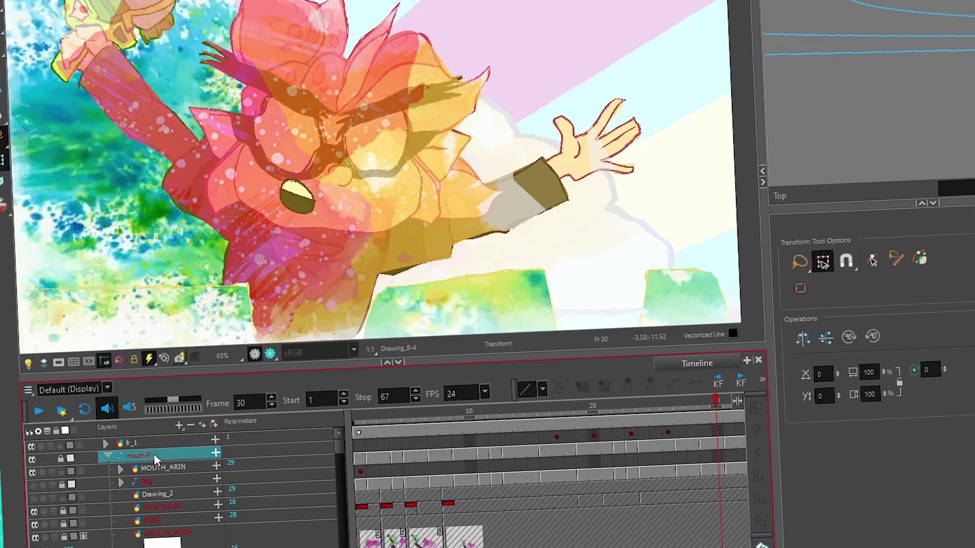
{"action": "right_click", "coordinate": [154, 454]}
{"action": "mouse_move", "coordinate": [190, 110]}
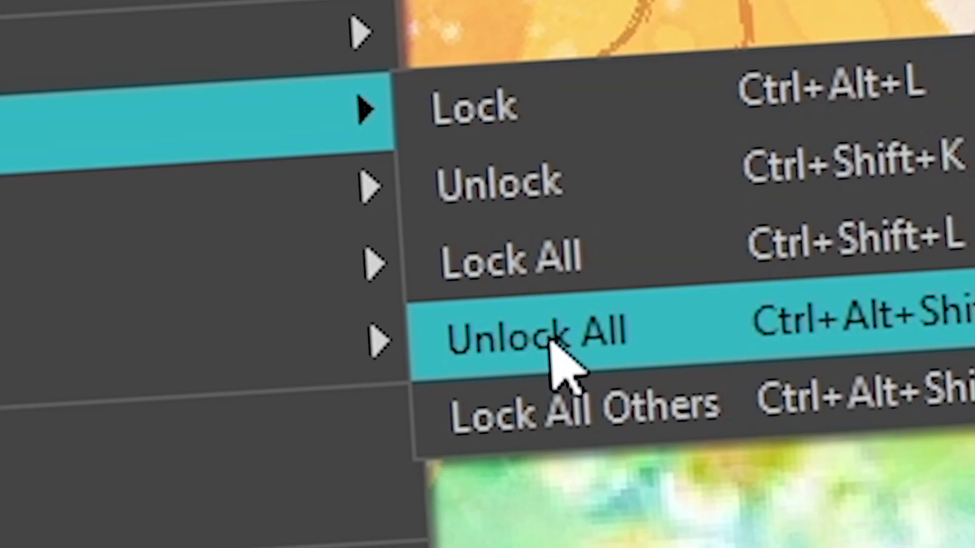
{"action": "left_click", "coordinate": [551, 342]}
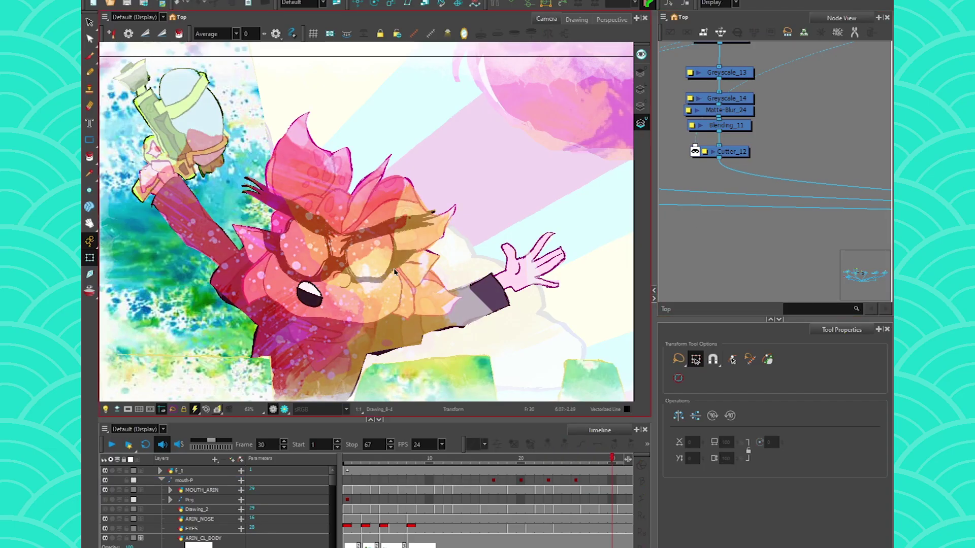
{"action": "scroll", "coordinate": [764, 200], "scroll_direction": "up", "scroll_amount": 5}
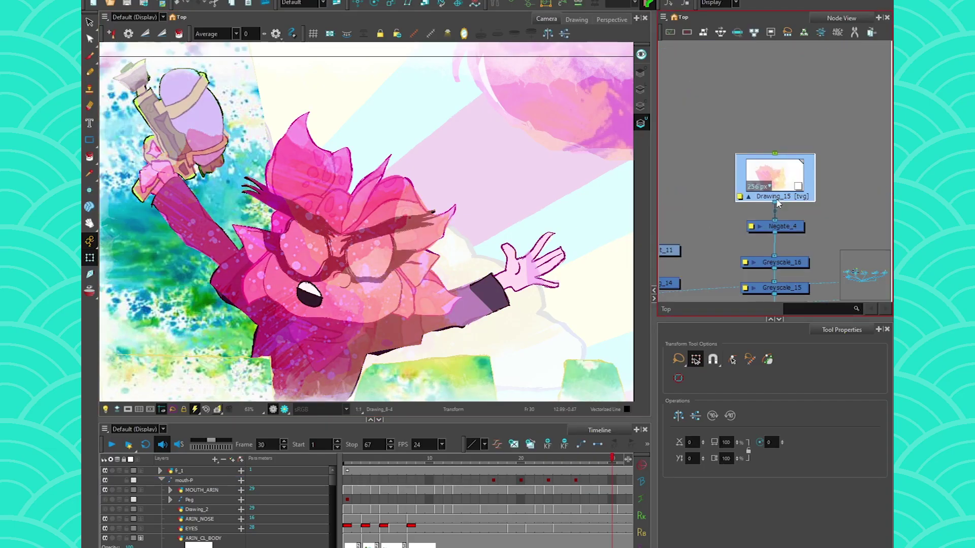
{"action": "scroll", "coordinate": [765, 200], "scroll_direction": "down", "scroll_amount": 5}
{"action": "scroll", "coordinate": [785, 213], "scroll_direction": "down", "scroll_amount": 2}
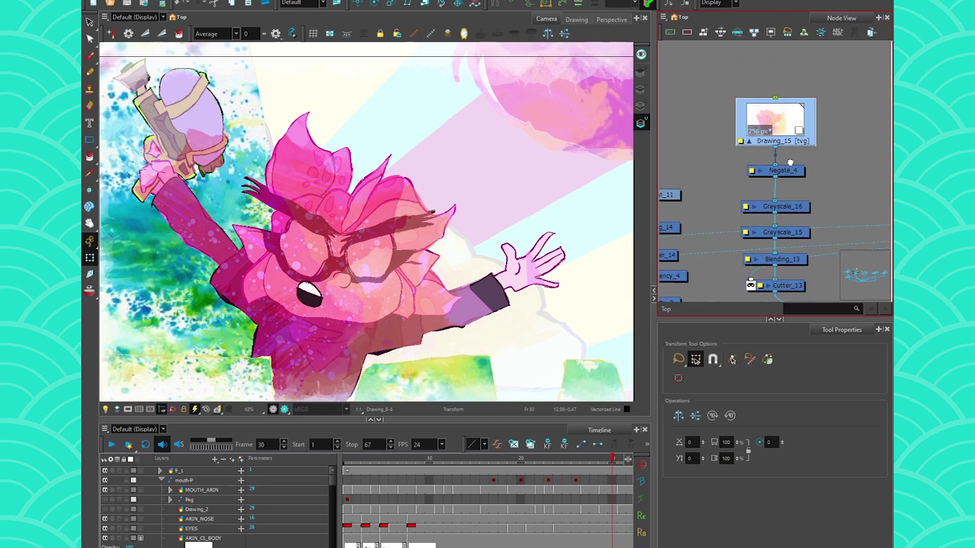
{"action": "scroll", "coordinate": [808, 228], "scroll_direction": "down", "scroll_amount": 2}
- Add a Visibility node aligned directly beneath Cutter_13 in the Drawing_15 chain
{"action": "key", "text": "Tab"}
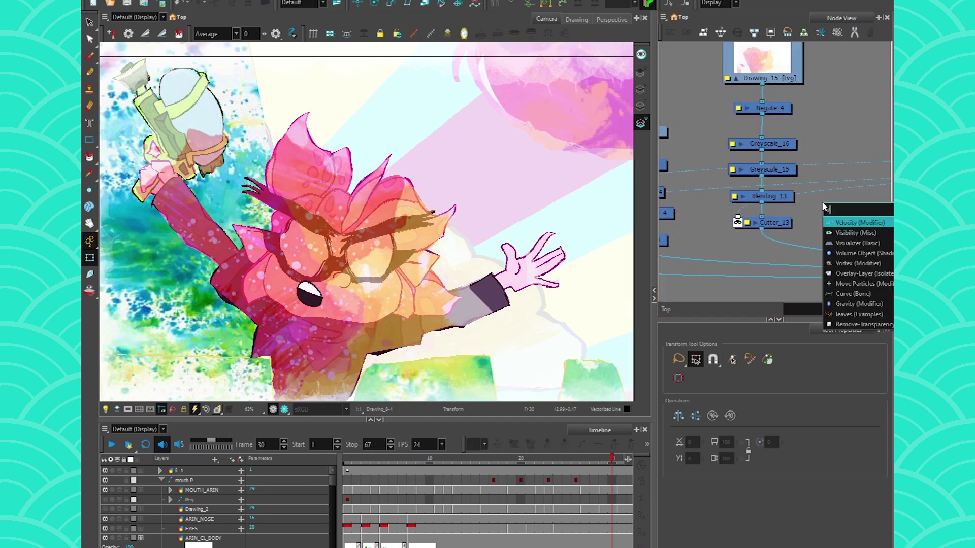
{"action": "type", "text": "VIS"}
{"action": "left_click", "coordinate": [875, 223]}
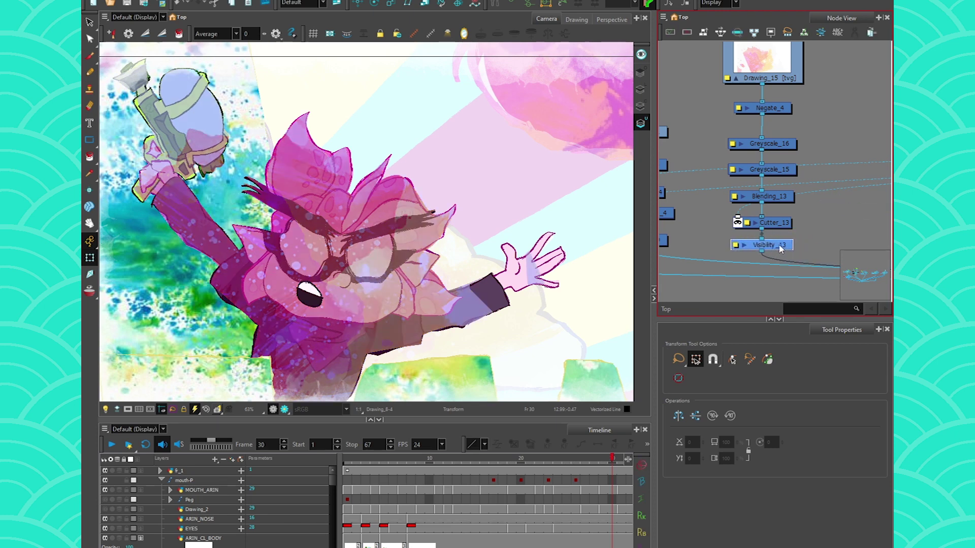
{"action": "left_click_drag", "start_coordinate": [760, 241], "coordinate": [733, 239]}
- Uncheck Display in OpenGL View for Visibility_13, then nudge the node slightly lower
{"action": "left_click", "coordinate": [632, 230]}
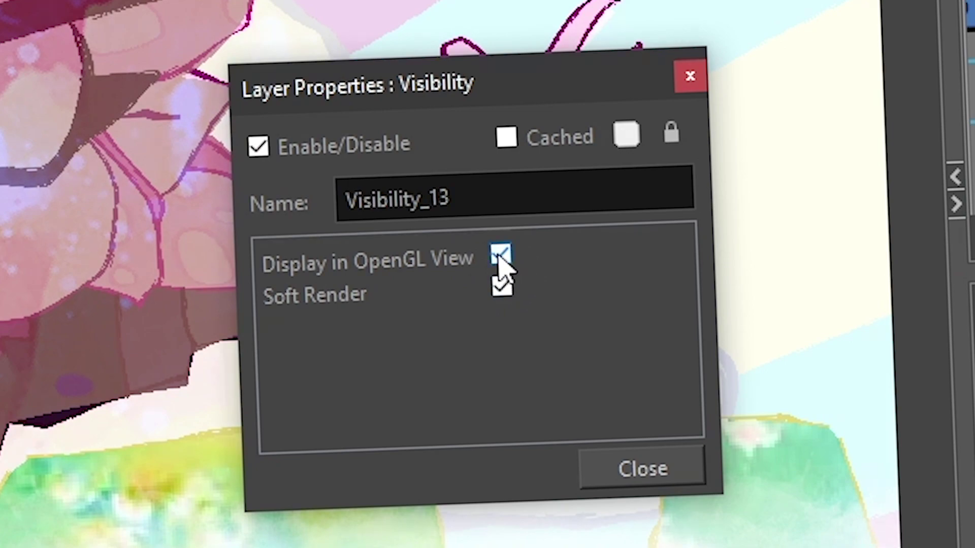
{"action": "left_click", "coordinate": [501, 256]}
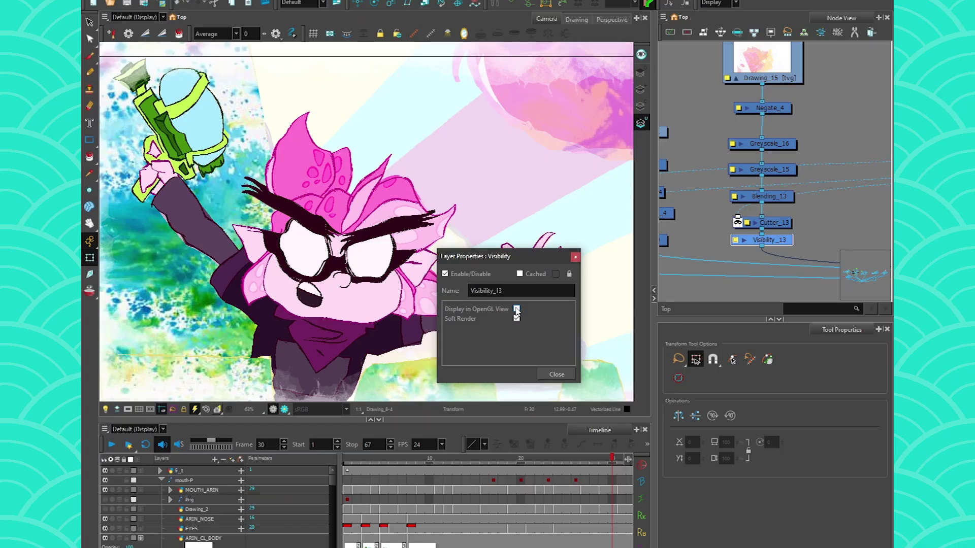
{"action": "left_click", "coordinate": [557, 374]}
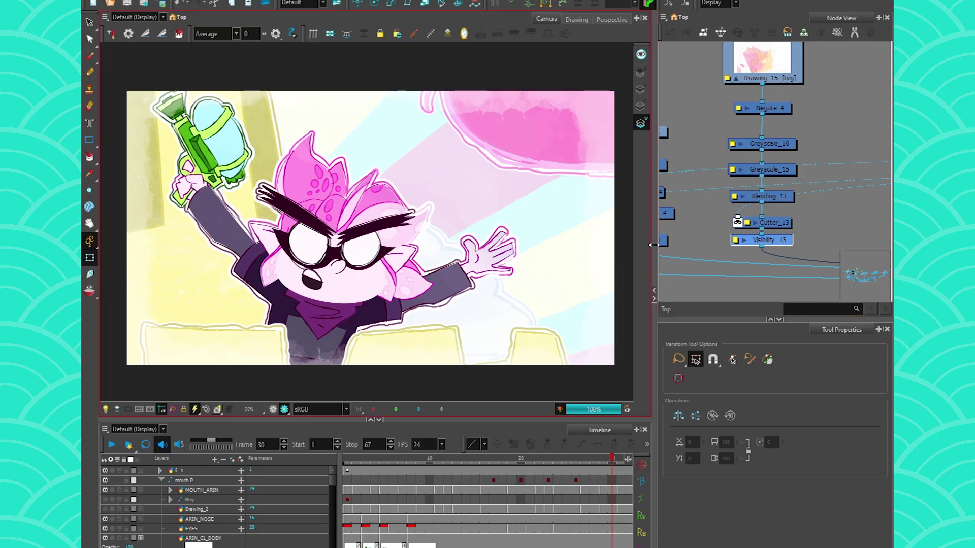
{"action": "left_click_drag", "start_coordinate": [772, 241], "coordinate": [777, 248]}
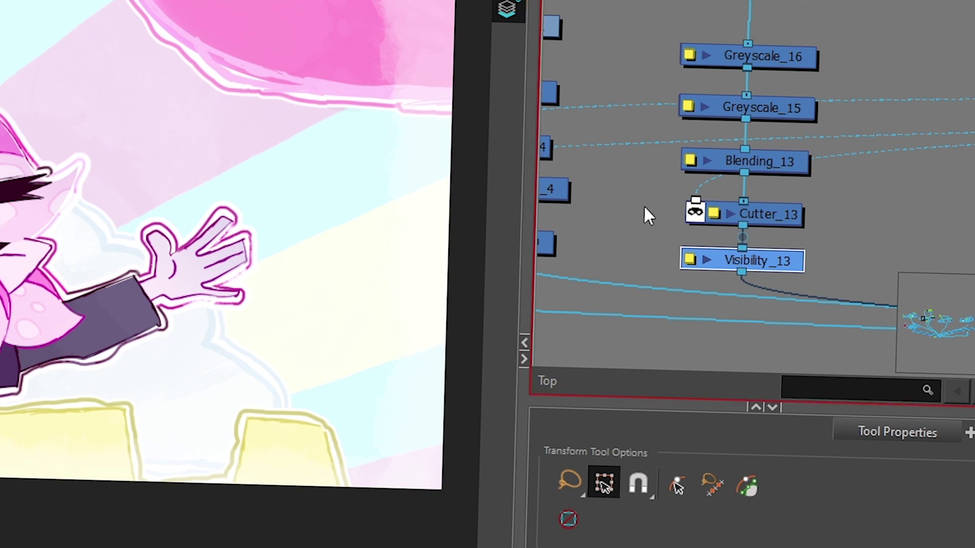
{"action": "scroll", "coordinate": [746, 276], "scroll_direction": "up", "scroll_amount": 5}
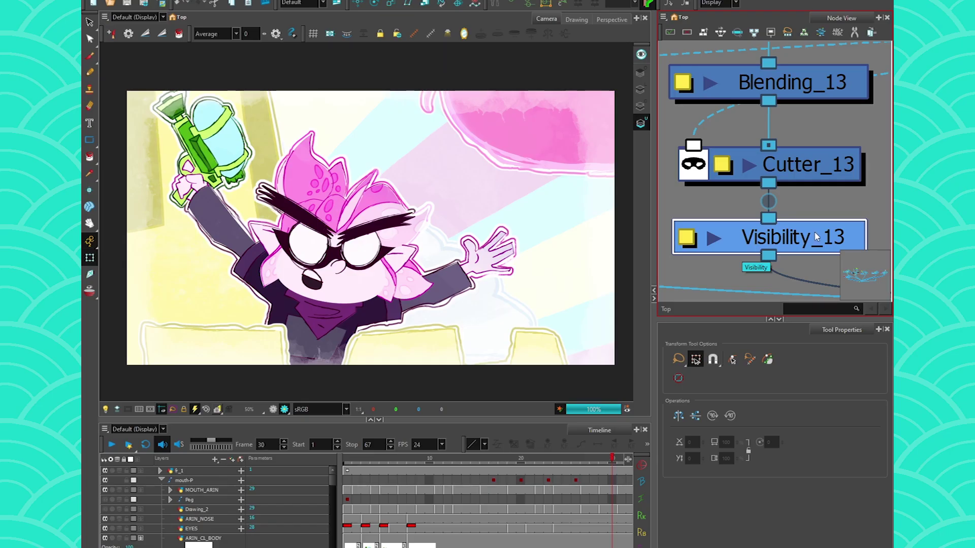
{"action": "scroll", "coordinate": [803, 267], "scroll_direction": "down", "scroll_amount": 2}
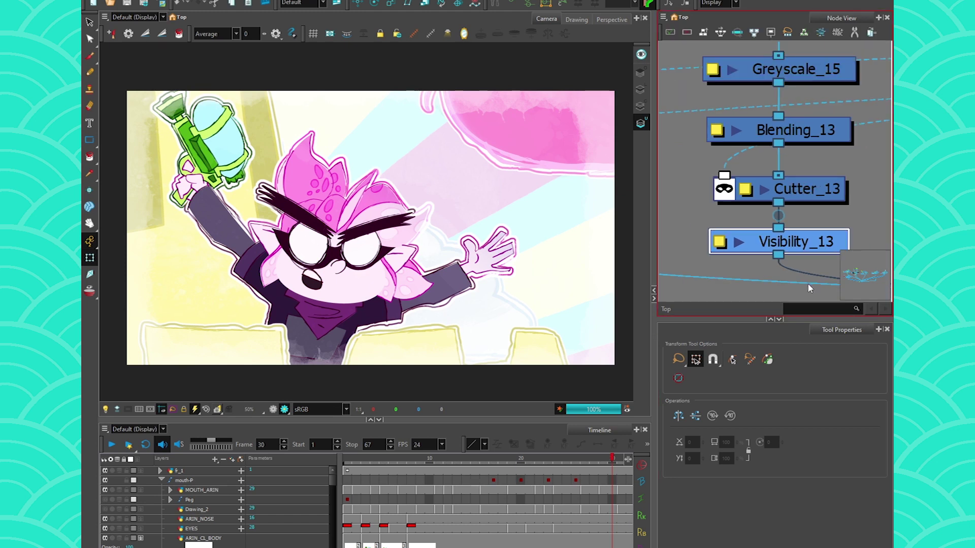
{"action": "scroll", "coordinate": [809, 288], "scroll_direction": "up", "scroll_amount": 2}
{"action": "scroll", "coordinate": [713, 238], "scroll_direction": "down", "scroll_amount": 2}
{"action": "scroll", "coordinate": [670, 242], "scroll_direction": "down", "scroll_amount": 1}
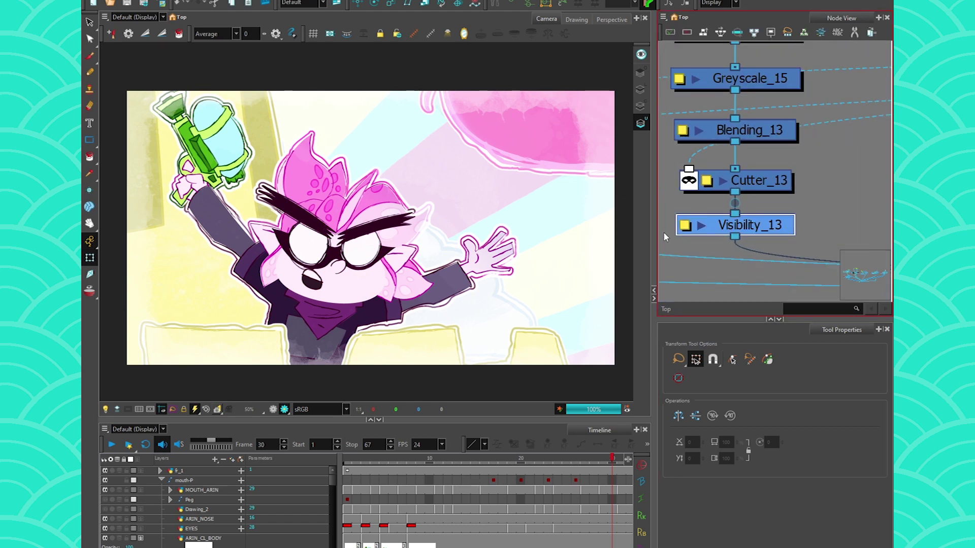
{"action": "scroll", "coordinate": [664, 237], "scroll_direction": "up", "scroll_amount": 2}
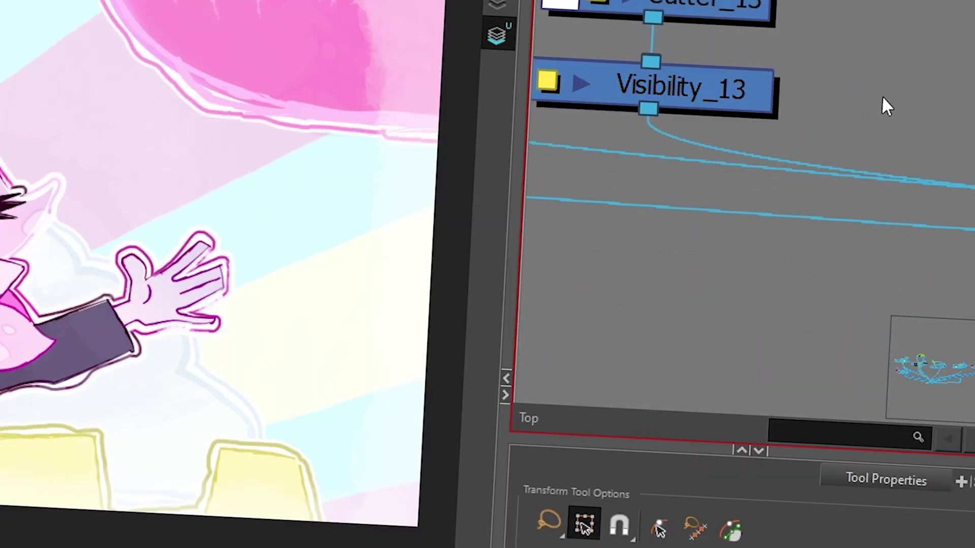
- Add an OpenGL Bypass node from the 'By' search and position it below Visibility_13
{"action": "key", "text": "Tab"}
{"action": "type", "text": "open"}
{"action": "key", "text": "BackSpace"}
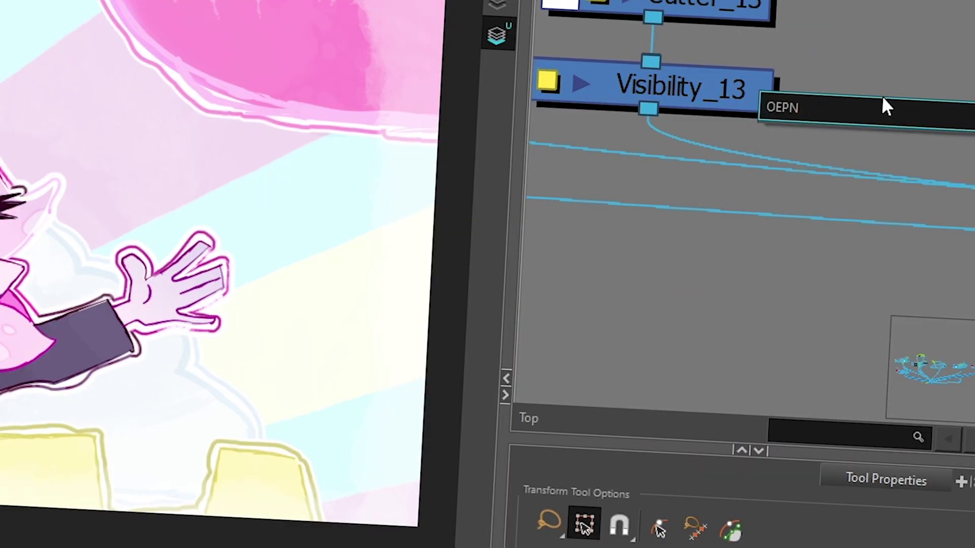
{"action": "key", "text": "BackSpace"}
{"action": "key", "text": "BackSpace"}
{"action": "key", "text": "BackSpace"}
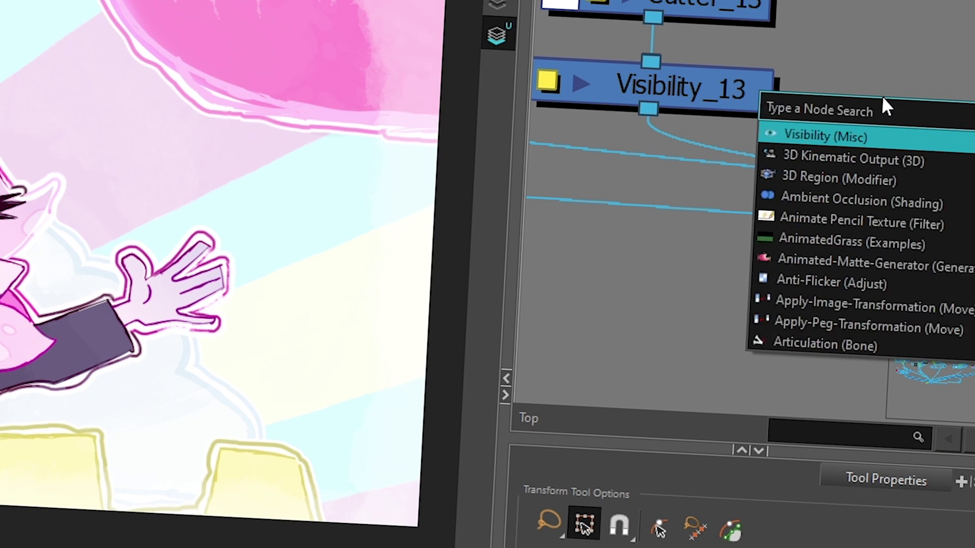
{"action": "type", "text": "By"}
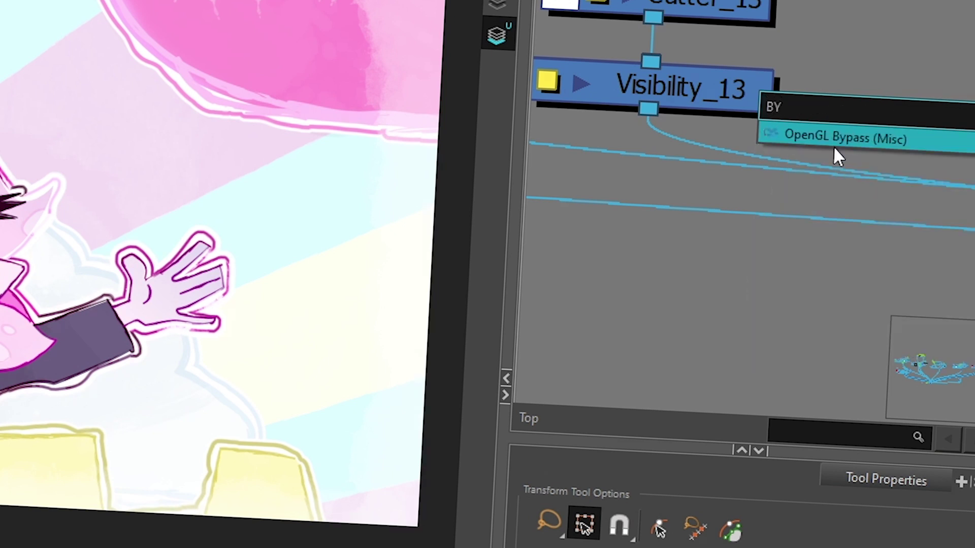
{"action": "left_click", "coordinate": [838, 143]}
{"action": "left_click", "coordinate": [668, 298]}
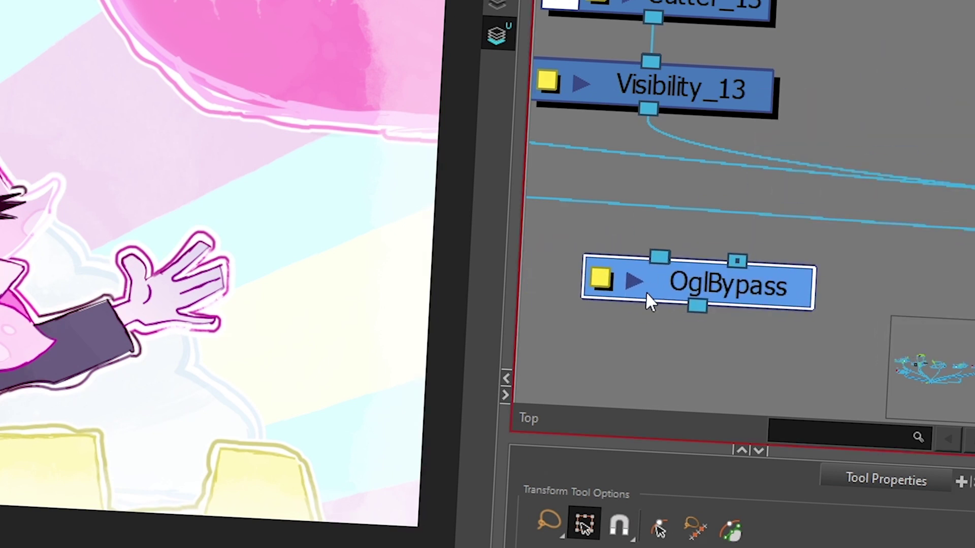
{"action": "scroll", "coordinate": [807, 260], "scroll_direction": "up", "scroll_amount": 2}
{"action": "scroll", "coordinate": [830, 263], "scroll_direction": "up", "scroll_amount": 1}
{"action": "left_click_drag", "start_coordinate": [829, 263], "coordinate": [786, 253]}
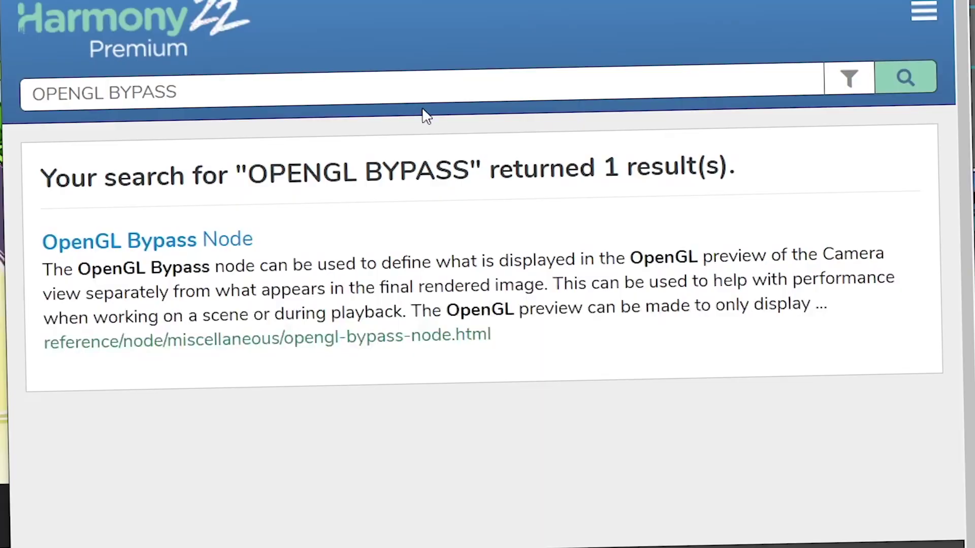
- Open the OpenGL Bypass Node help page and read its example connection paragraph
{"action": "left_click", "coordinate": [215, 243]}
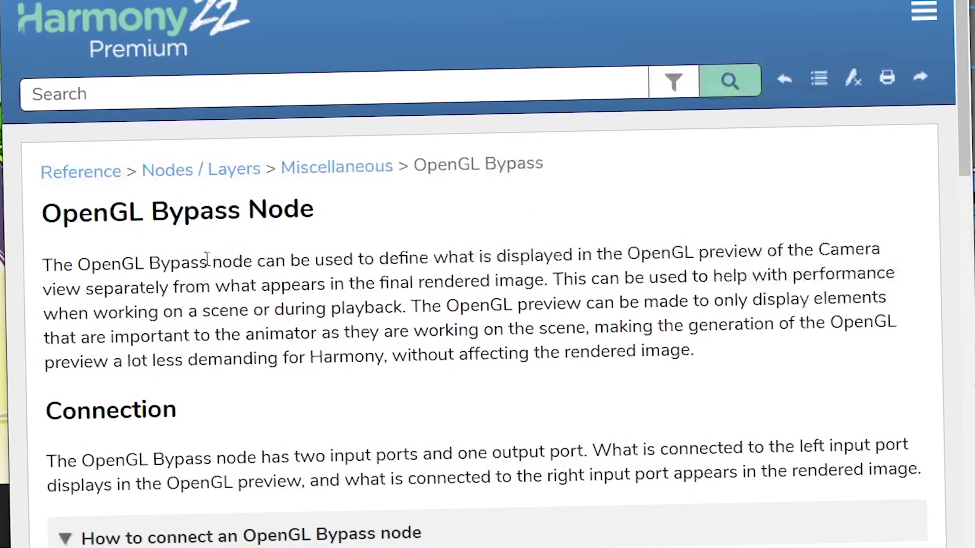
{"action": "scroll", "coordinate": [245, 307], "scroll_direction": "down", "scroll_amount": 3}
{"action": "scroll", "coordinate": [245, 306], "scroll_direction": "down", "scroll_amount": 3}
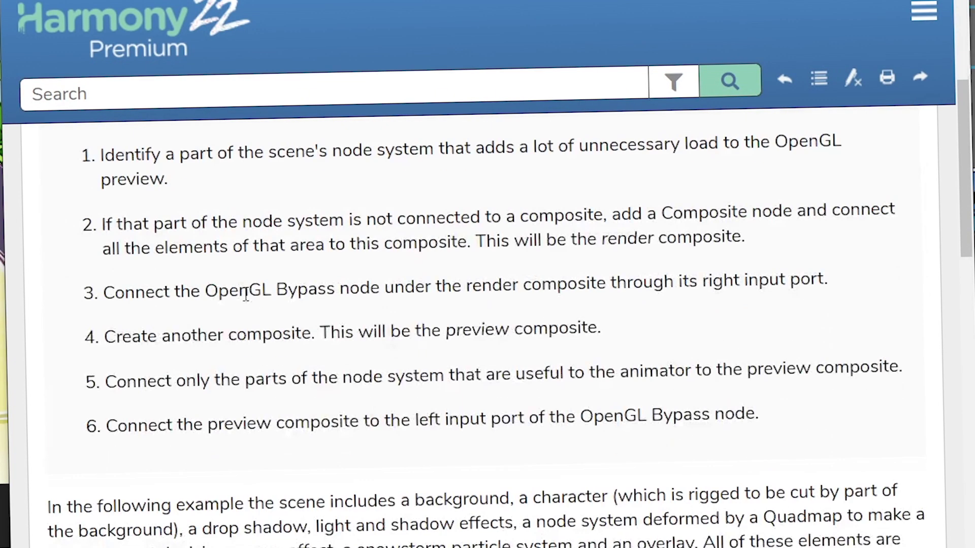
{"action": "scroll", "coordinate": [251, 301], "scroll_direction": "down", "scroll_amount": 1}
{"action": "scroll", "coordinate": [259, 293], "scroll_direction": "down", "scroll_amount": 3}
{"action": "scroll", "coordinate": [265, 286], "scroll_direction": "down", "scroll_amount": 1}
{"action": "scroll", "coordinate": [265, 285], "scroll_direction": "up", "scroll_amount": 5}
{"action": "triple_click", "coordinate": [44, 504]}
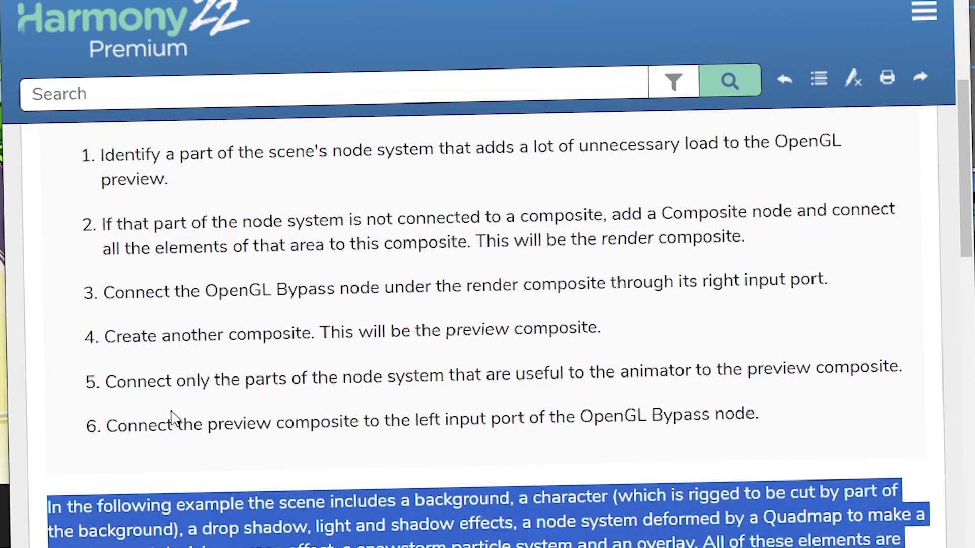
{"action": "scroll", "coordinate": [170, 427], "scroll_direction": "up", "scroll_amount": 5}
{"action": "scroll", "coordinate": [313, 410], "scroll_direction": "up", "scroll_amount": 2}
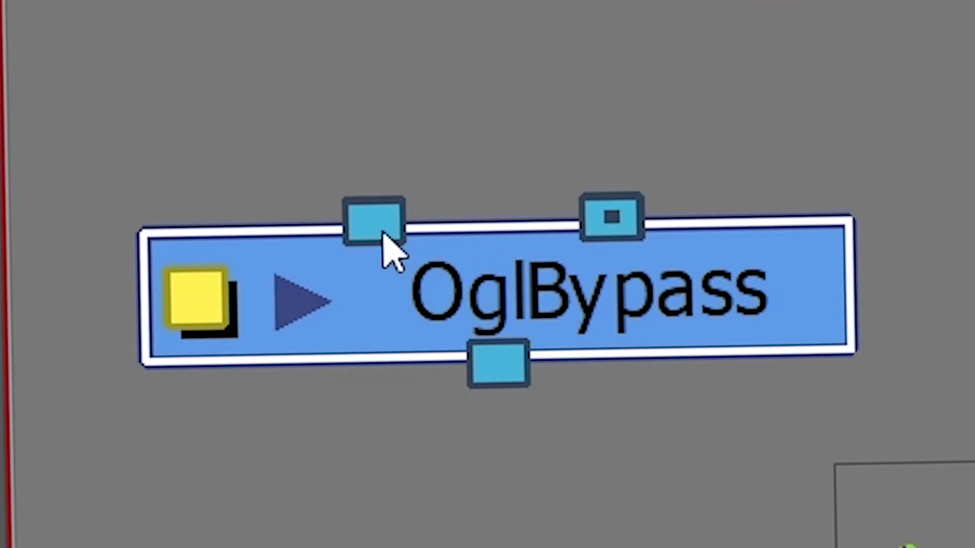
{"action": "left_click_drag", "start_coordinate": [333, 99], "coordinate": [267, 92]}
{"action": "left_click_drag", "start_coordinate": [612, 215], "coordinate": [730, 85]}
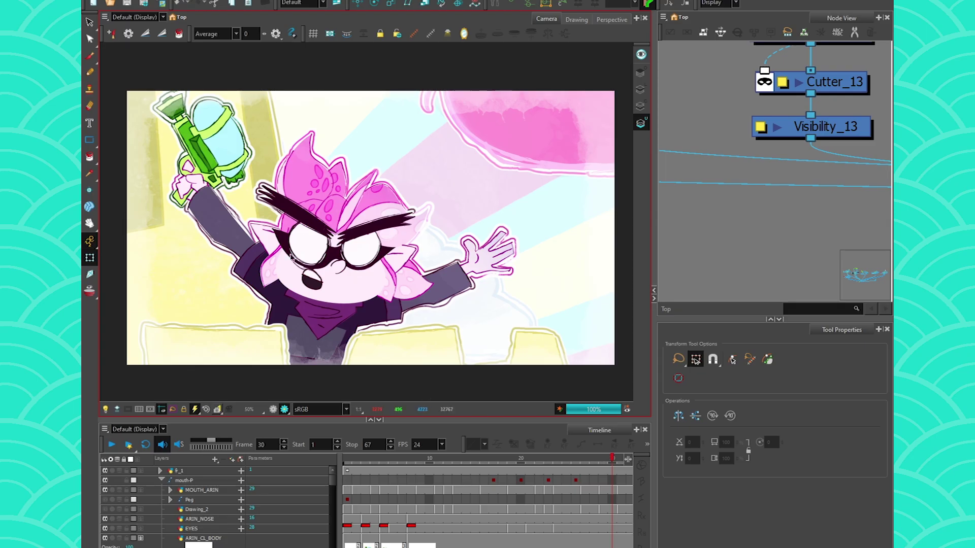
{"action": "left_click", "coordinate": [789, 225]}
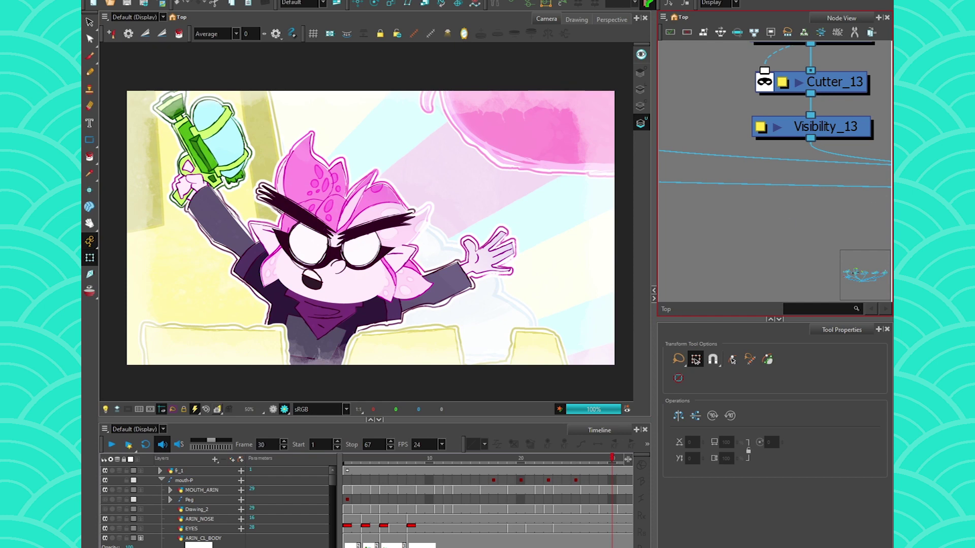